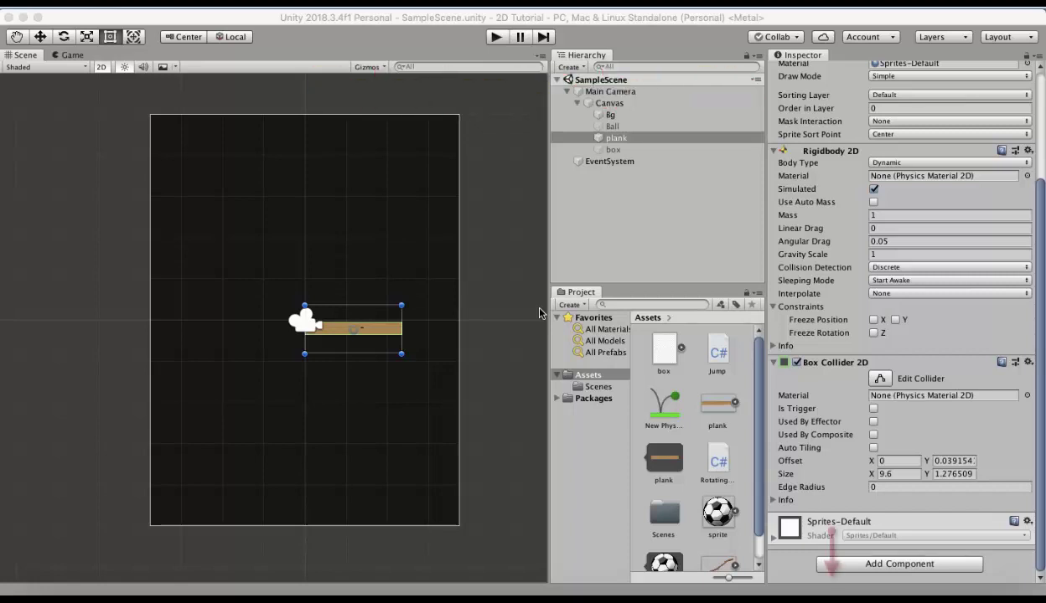
- Add a Friction Joint 2D to the plank via 'fri' and run a quick play-mode test
left_click(620, 142)
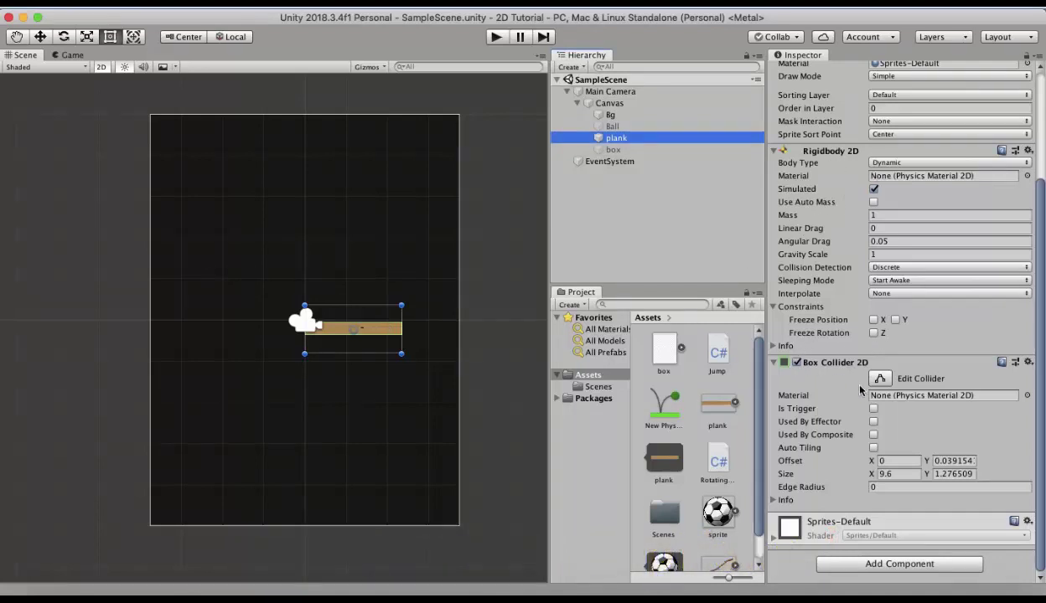
scroll(865, 390, "up", 2)
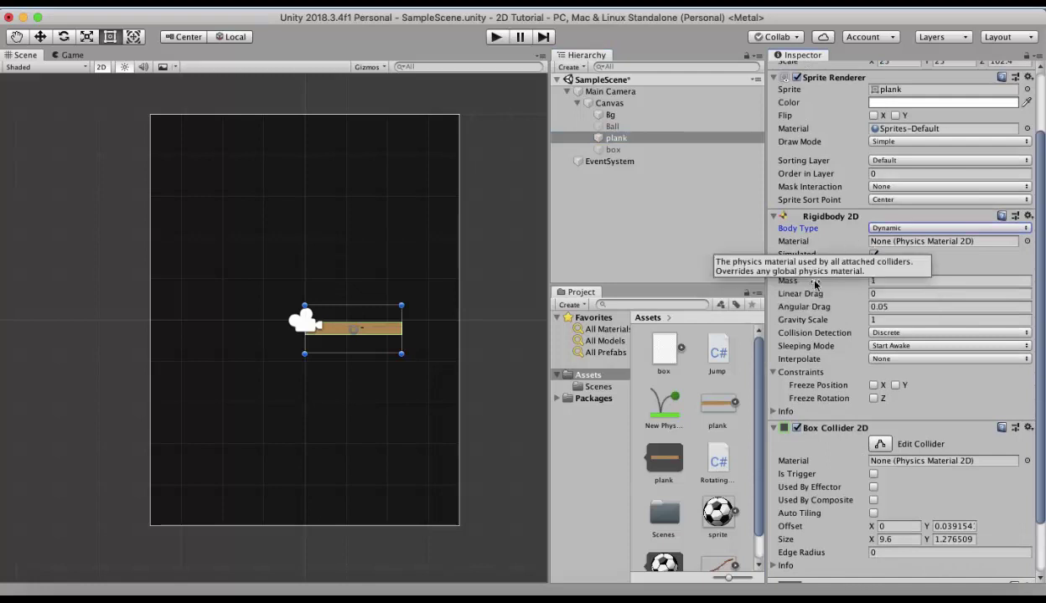
scroll(877, 359, "down", 2)
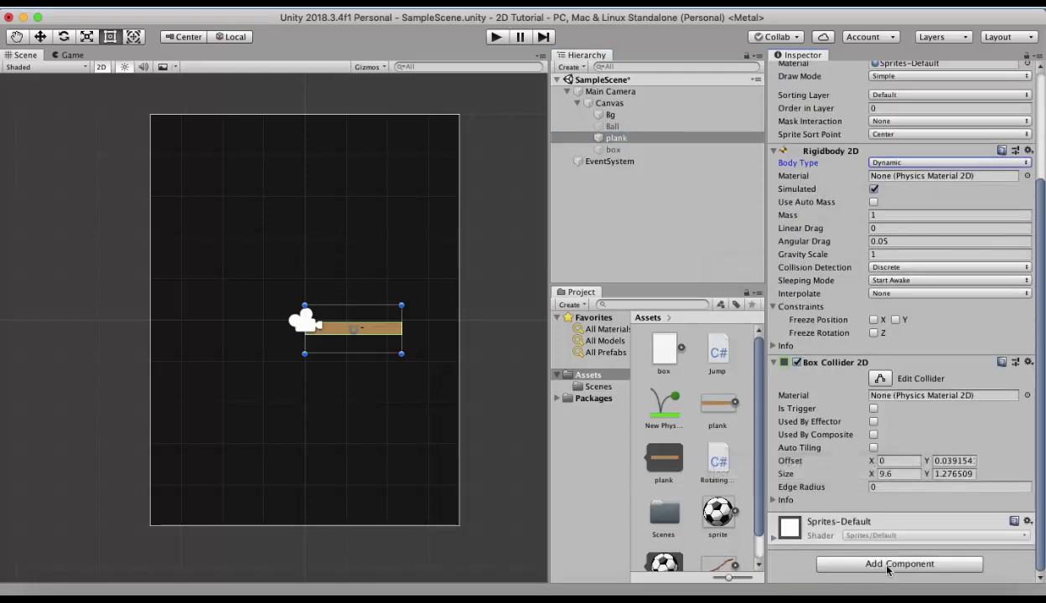
left_click(888, 564)
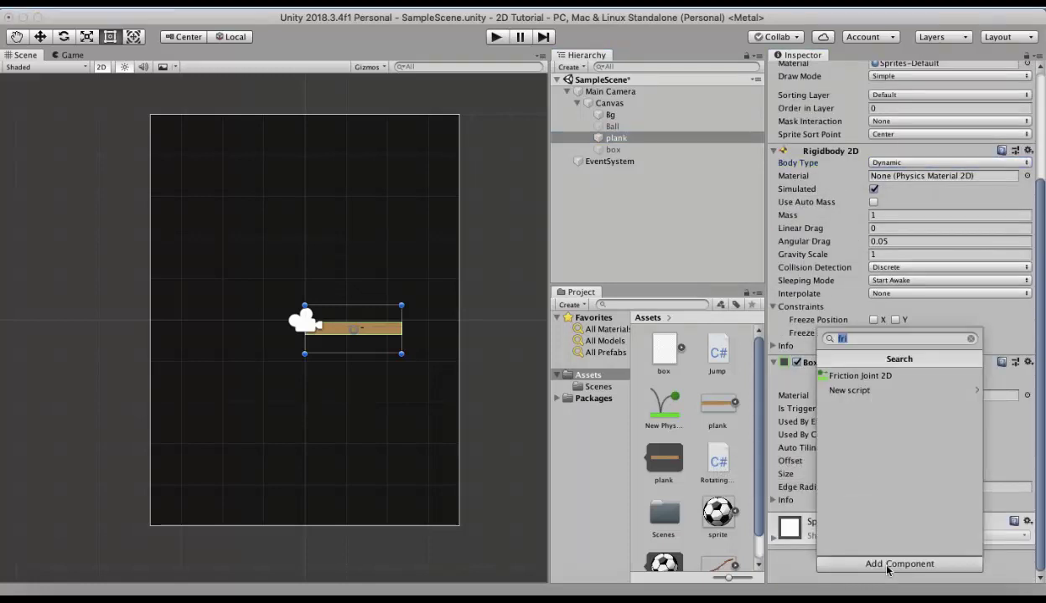
type("fri")
key("Return")
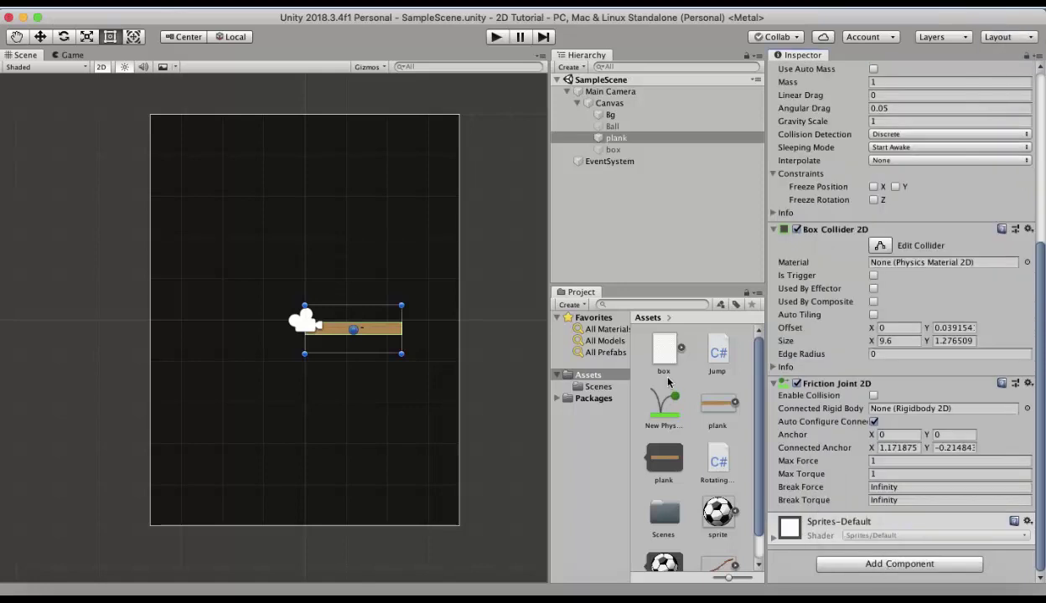
left_click(496, 37)
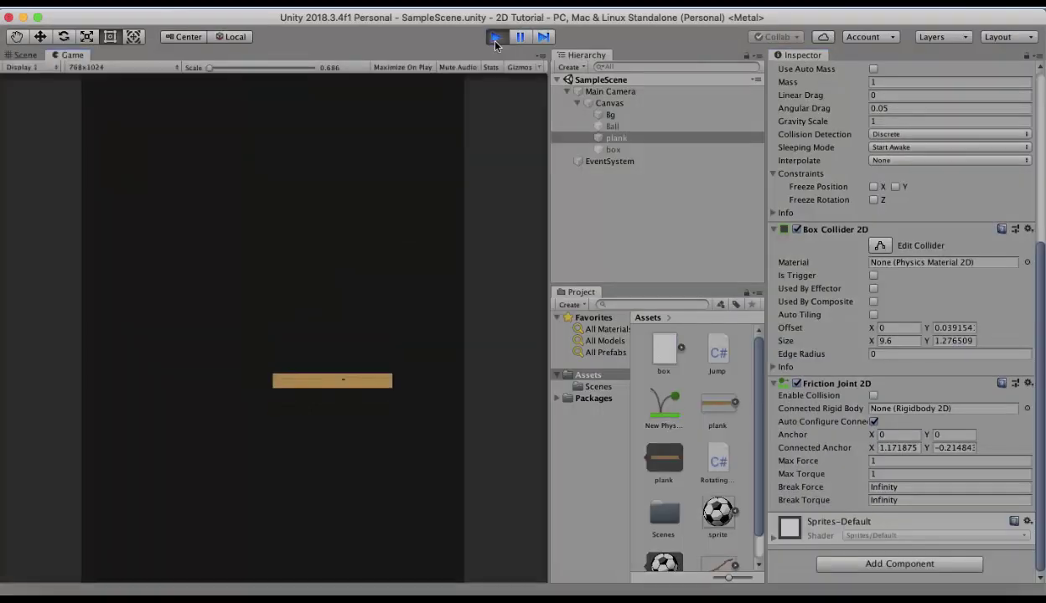
left_click(495, 38)
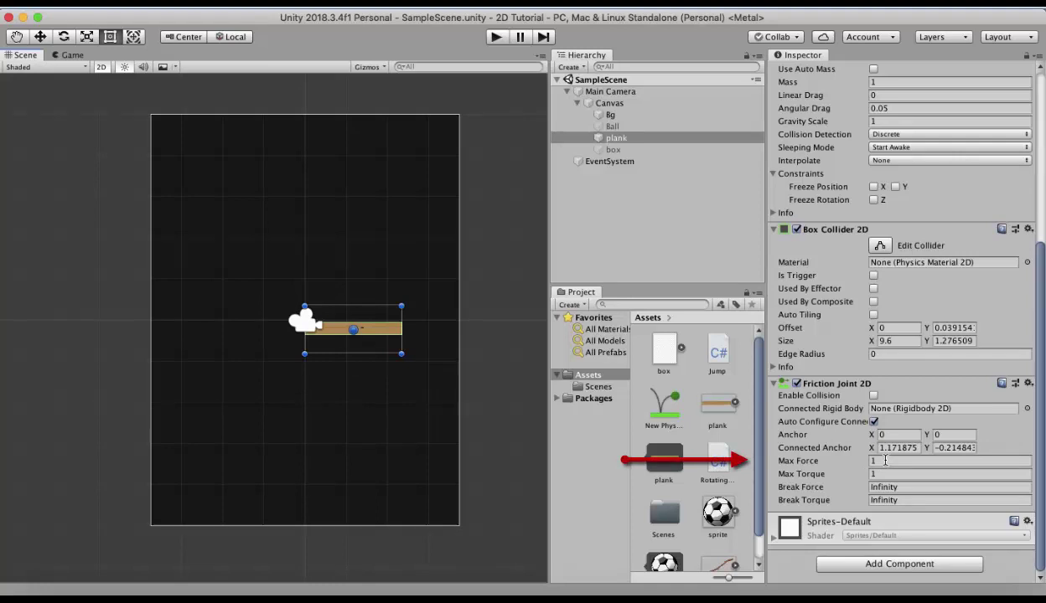
- Set the plank joint's Max Force to 100 and start play mode
left_click(885, 461)
type("10")
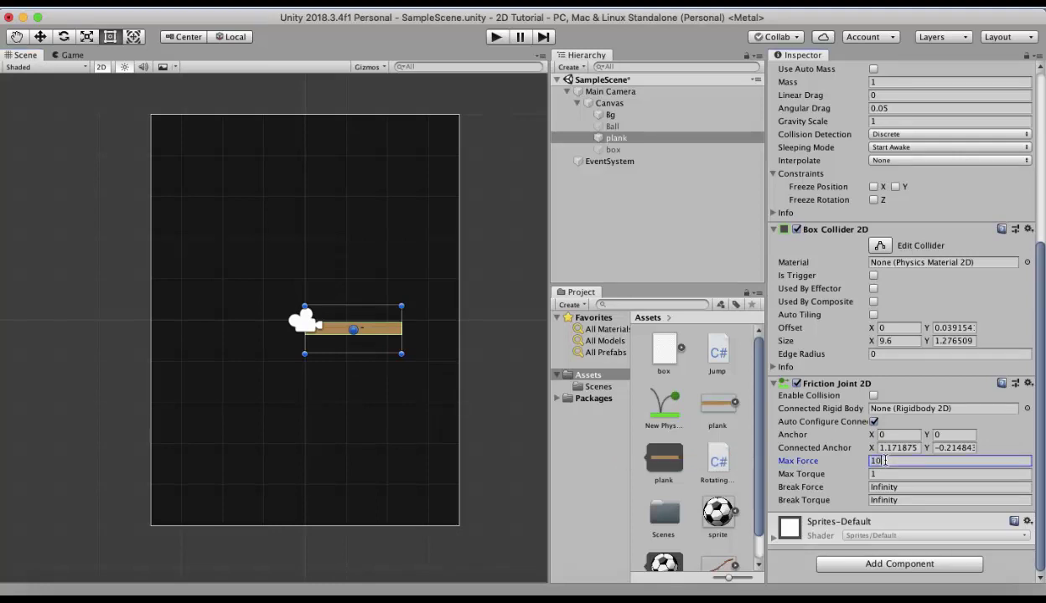
type("0")
left_click(495, 36)
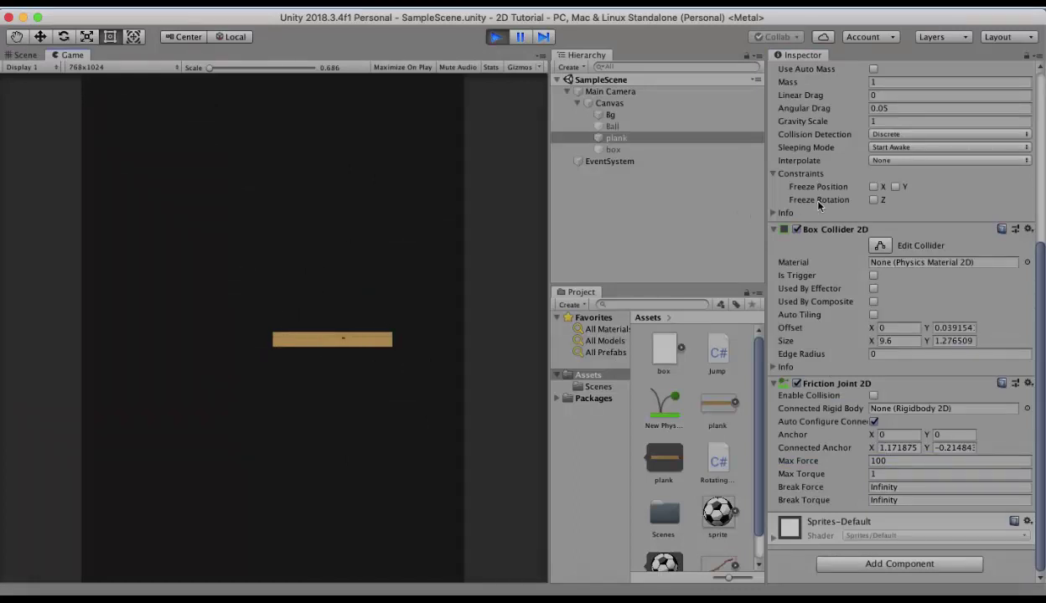
- Activate the Ball object and rerun the scene so it falls onto the plank
scroll(819, 205, "up", 10)
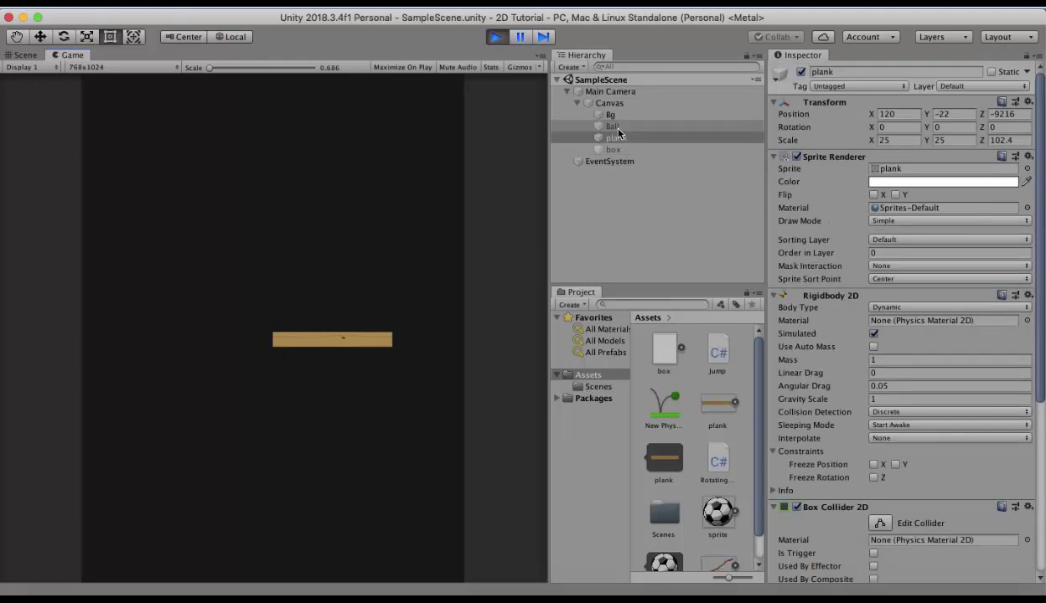
left_click(620, 126)
left_click(801, 72)
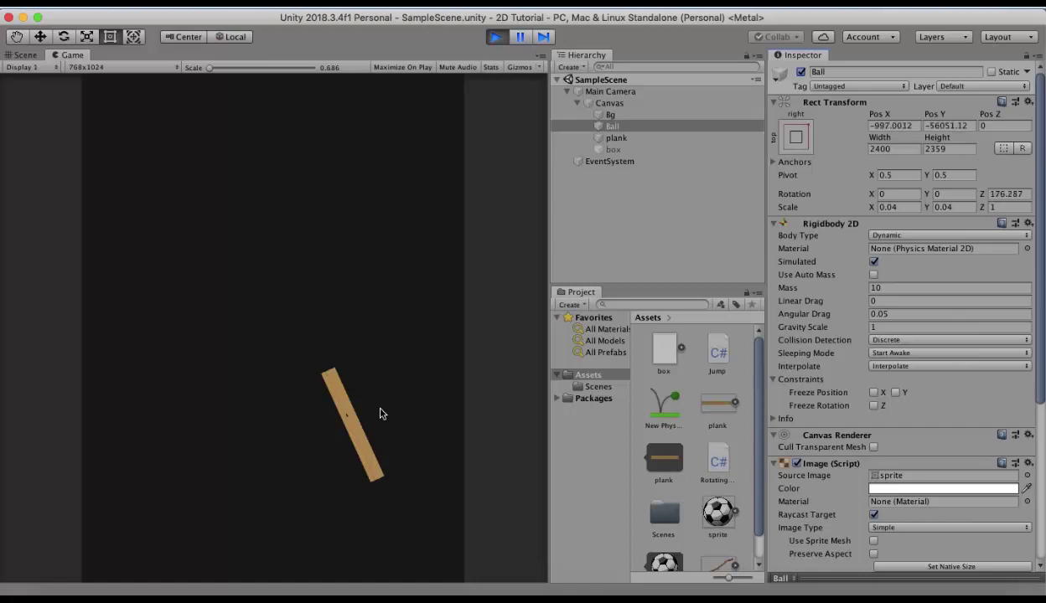
left_click(495, 36)
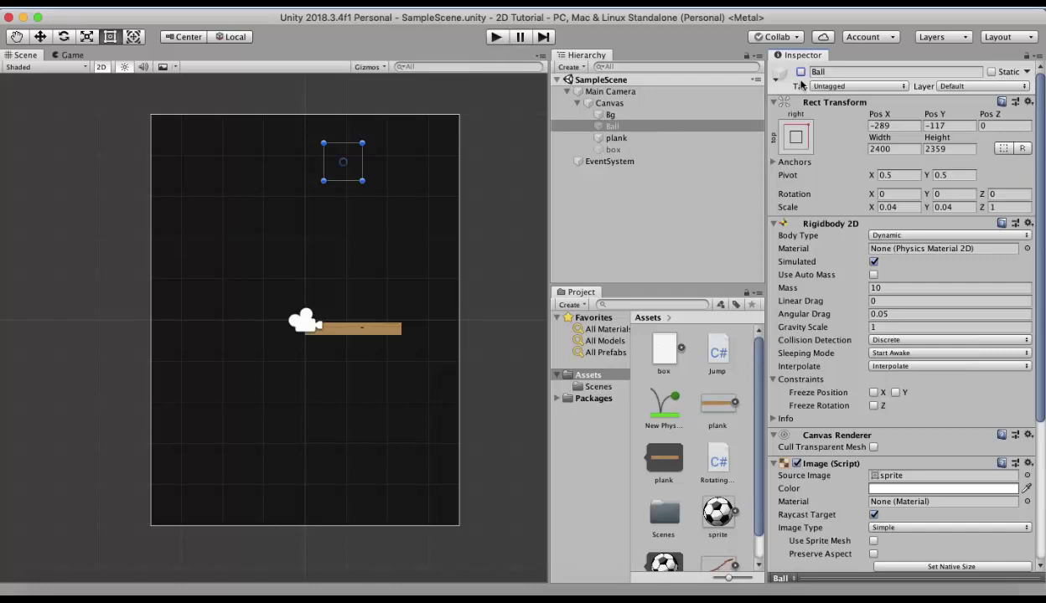
left_click(800, 72)
left_click(496, 36)
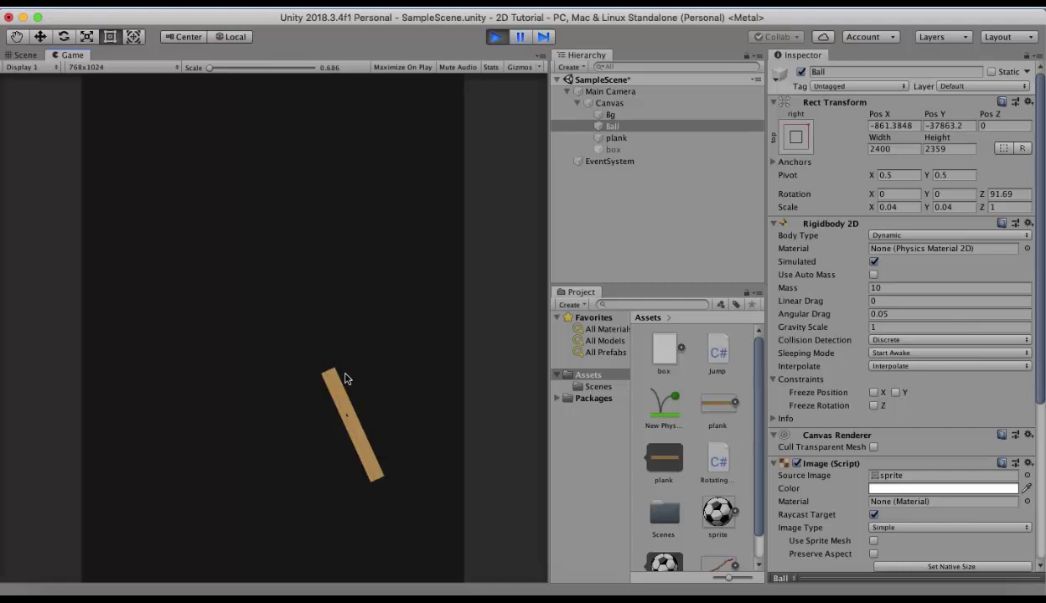
- Nudge the Ball slightly left above the plank, rerun the scene, then reselect the plank
key("super+p")
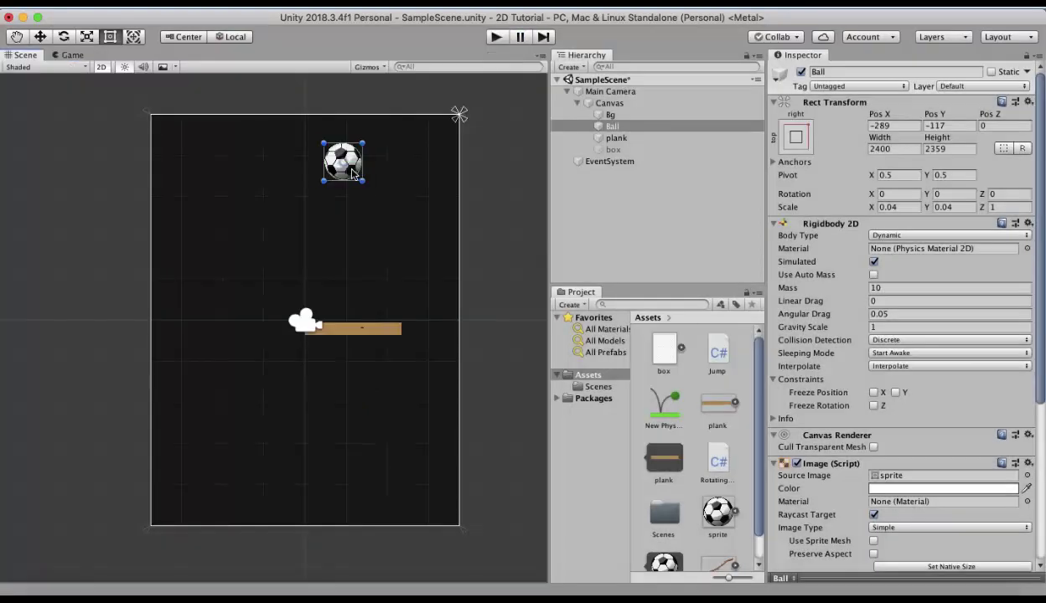
left_click_drag(352, 171, 323, 175)
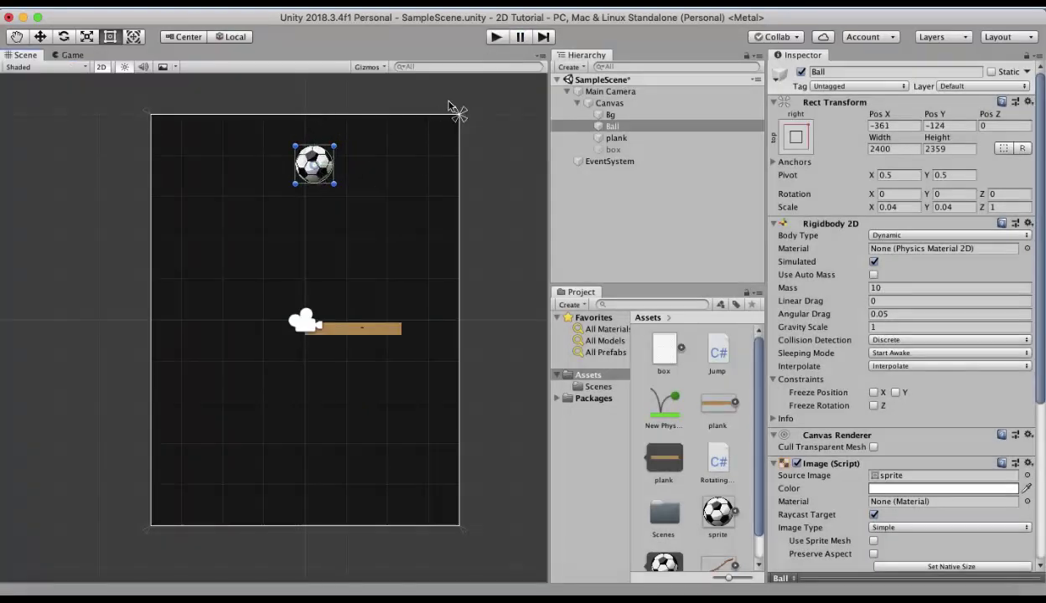
left_click(496, 39)
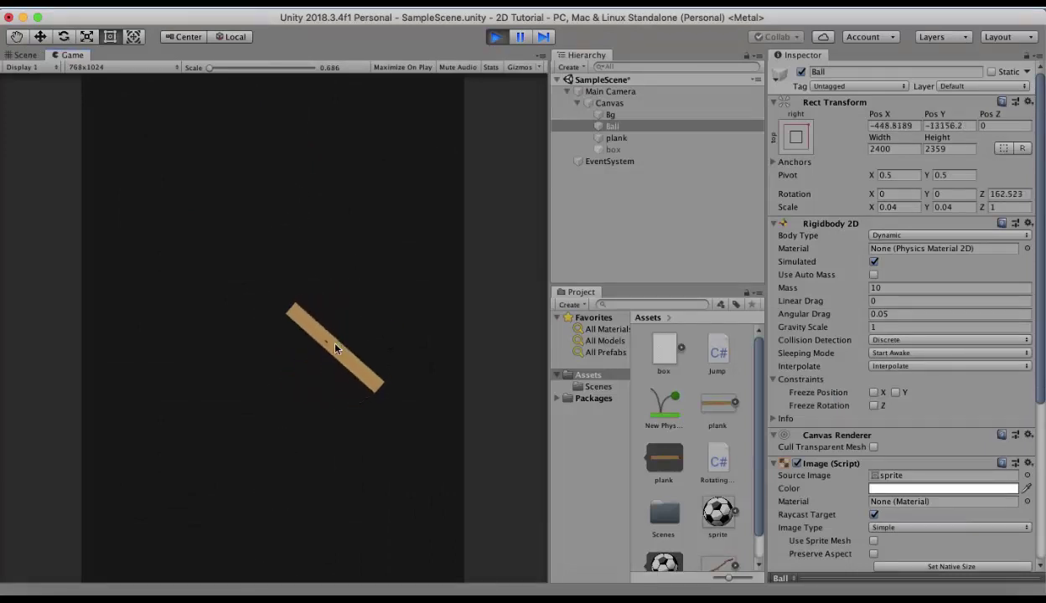
left_click(495, 38)
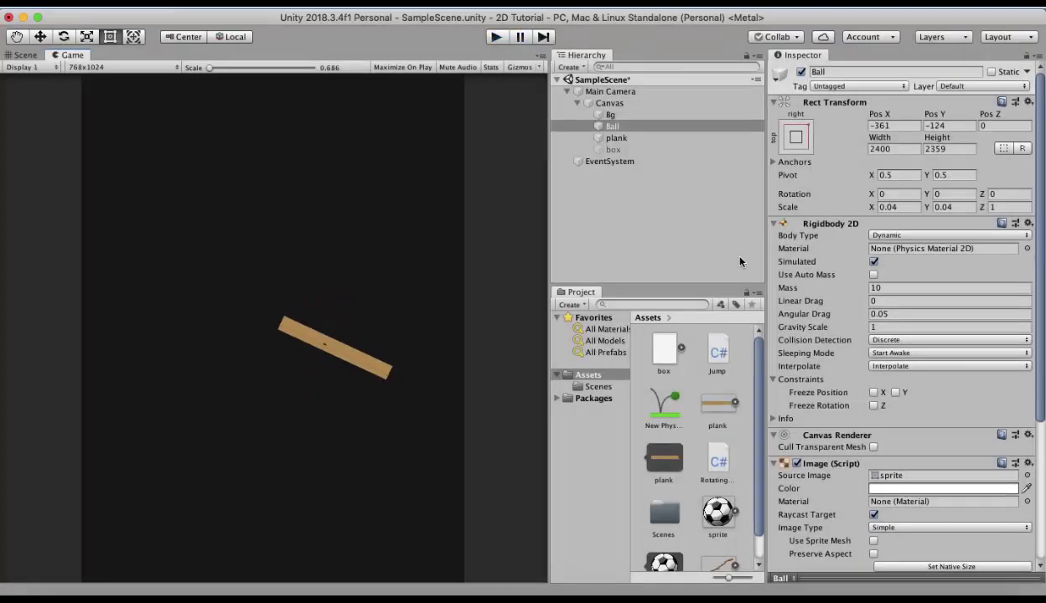
left_click(620, 138)
scroll(989, 460, "down", 8)
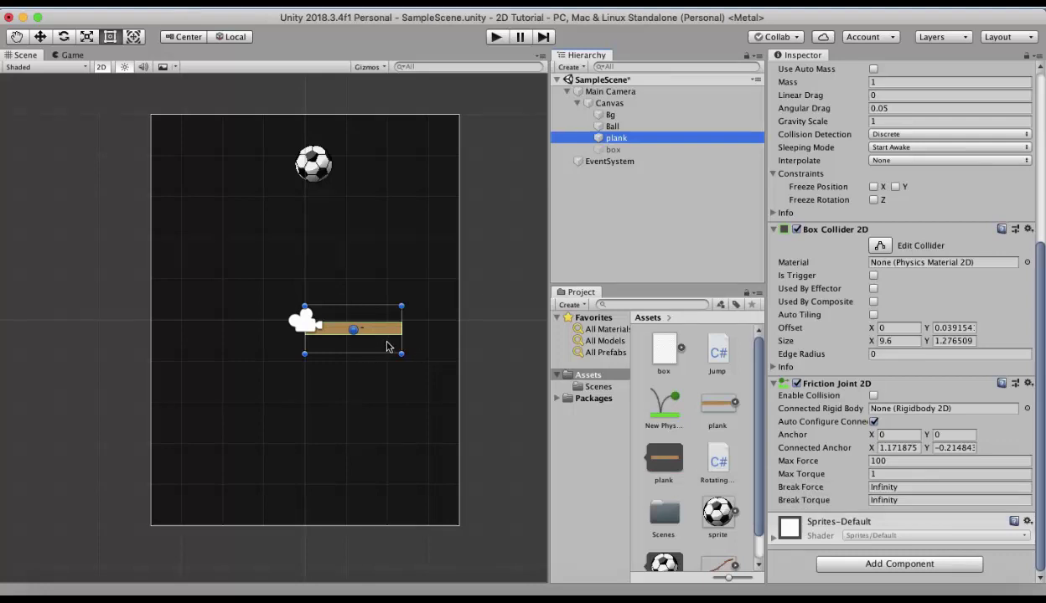
- Raise the joint's Max Torque to 100, save the scene, and test in play mode
left_click(885, 474)
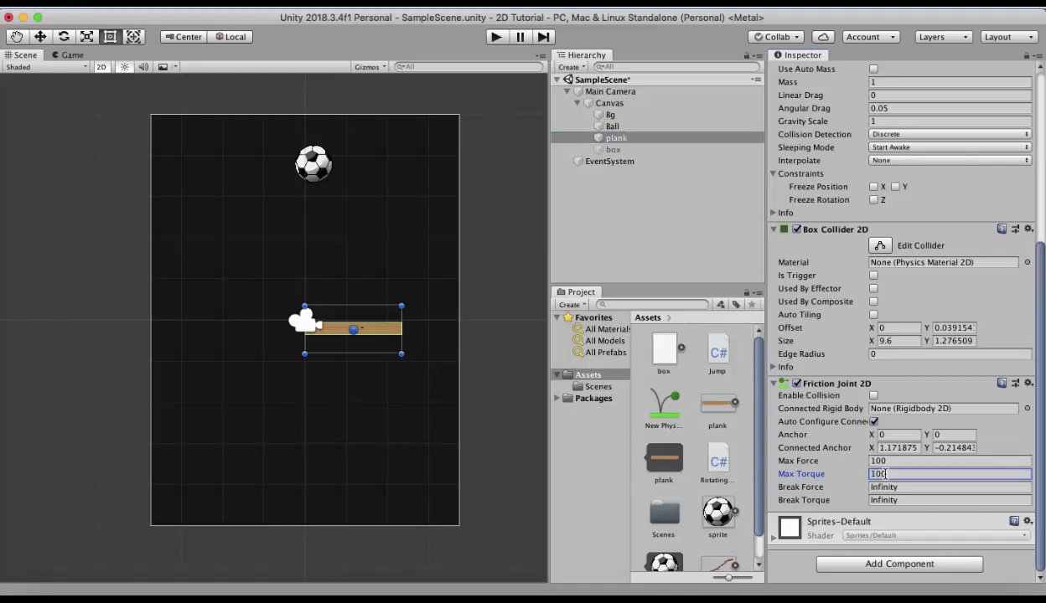
key("super+s")
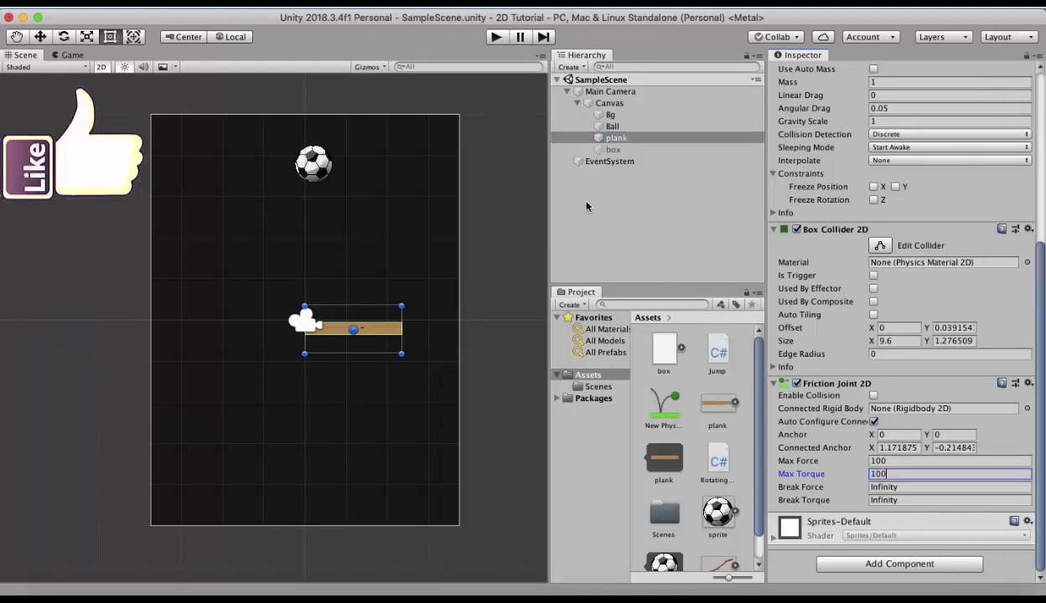
left_click(496, 39)
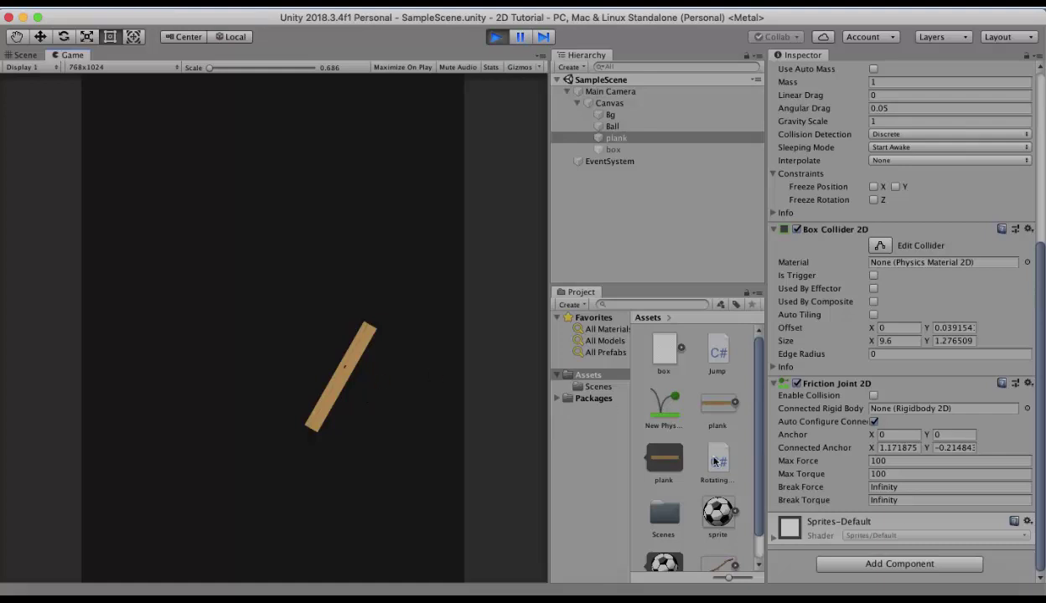
key("super+p")
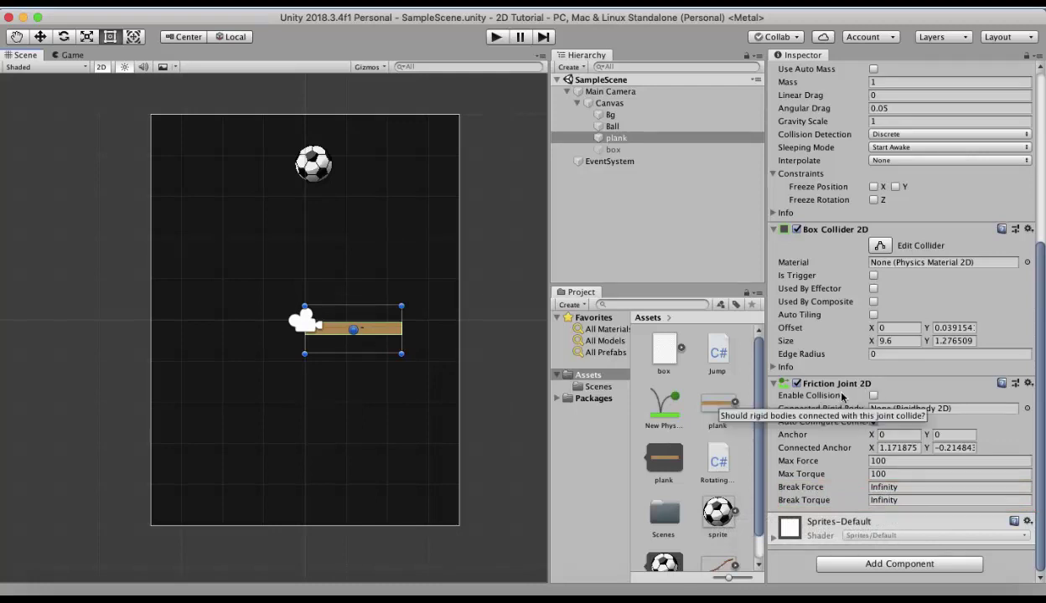
- Set the joint's Break Force to 5 and run a play-mode test
left_click(882, 488)
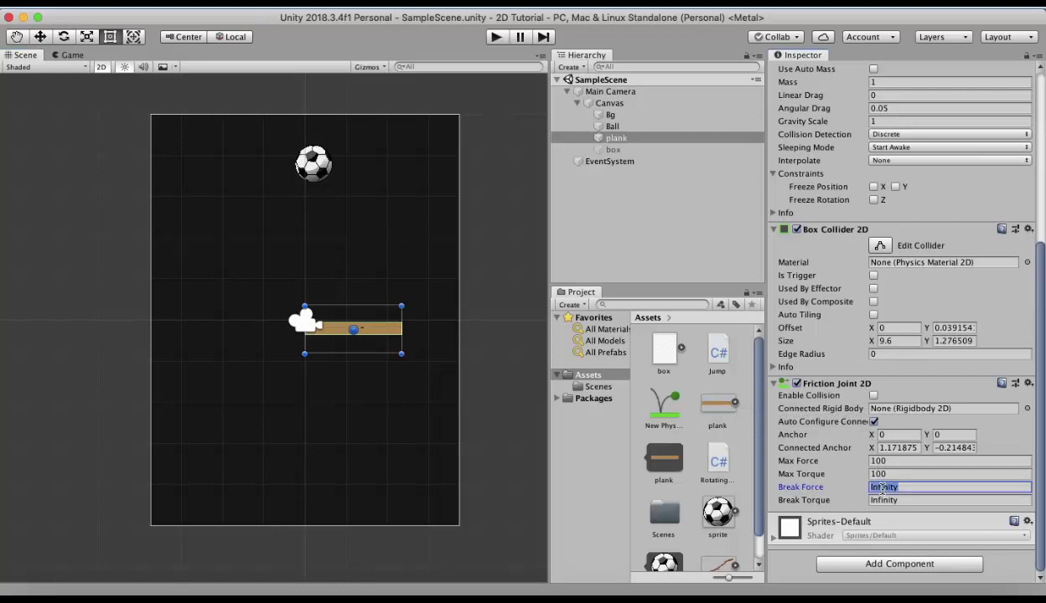
type("50")
left_click(497, 37)
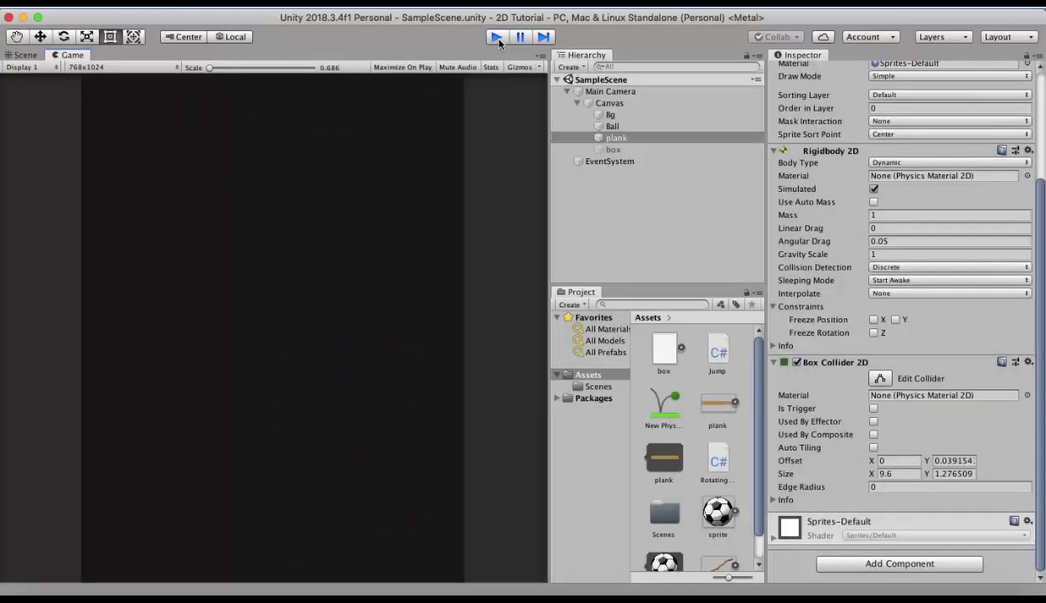
left_click(495, 37)
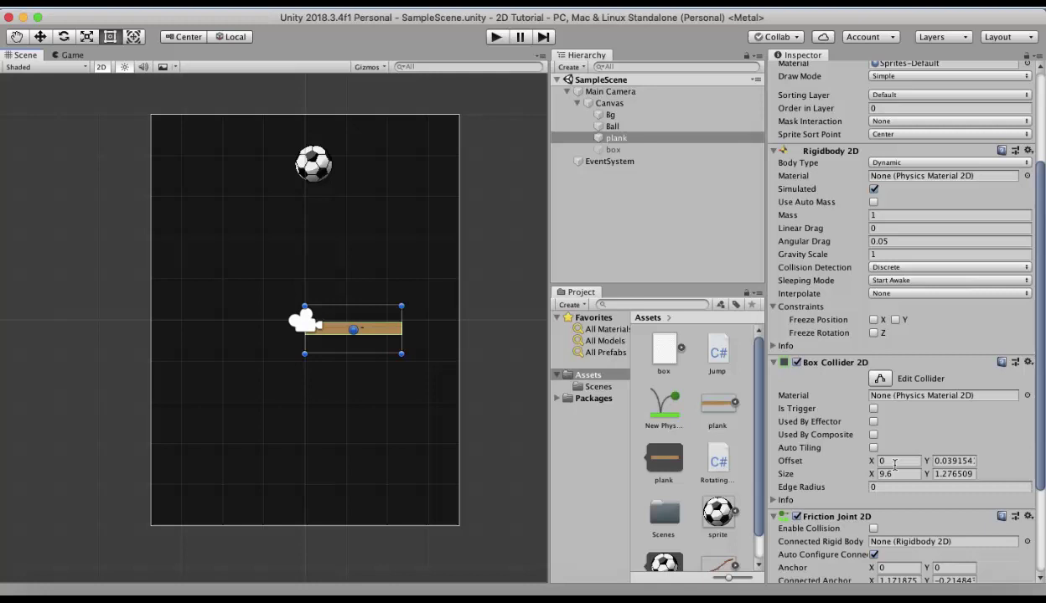
- Change the joint's Break Force value to 50
scroll(895, 463, "down", 5)
left_click(890, 487)
type("50")
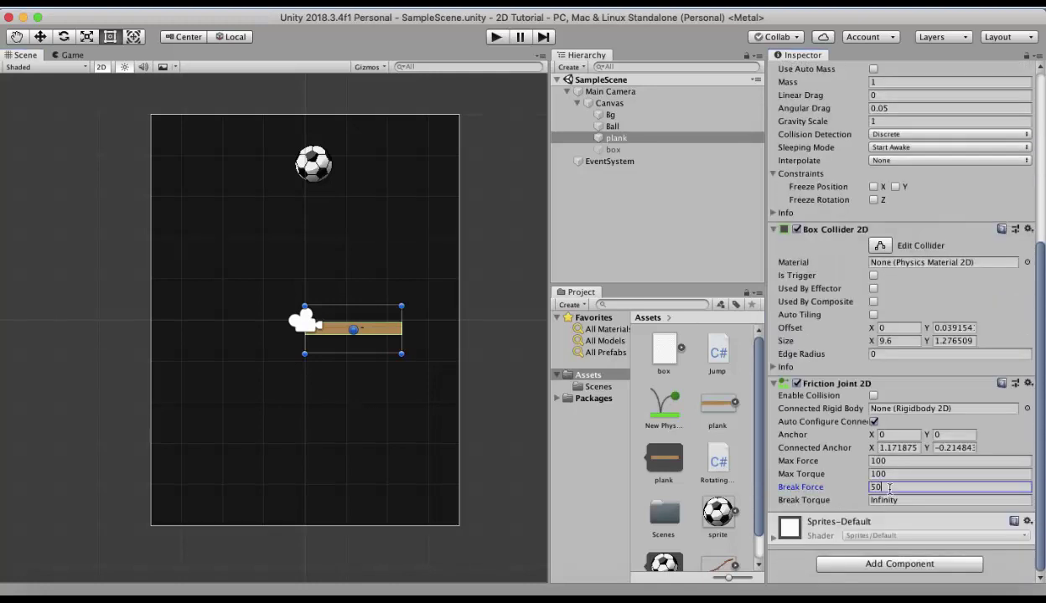
type("Infinity")
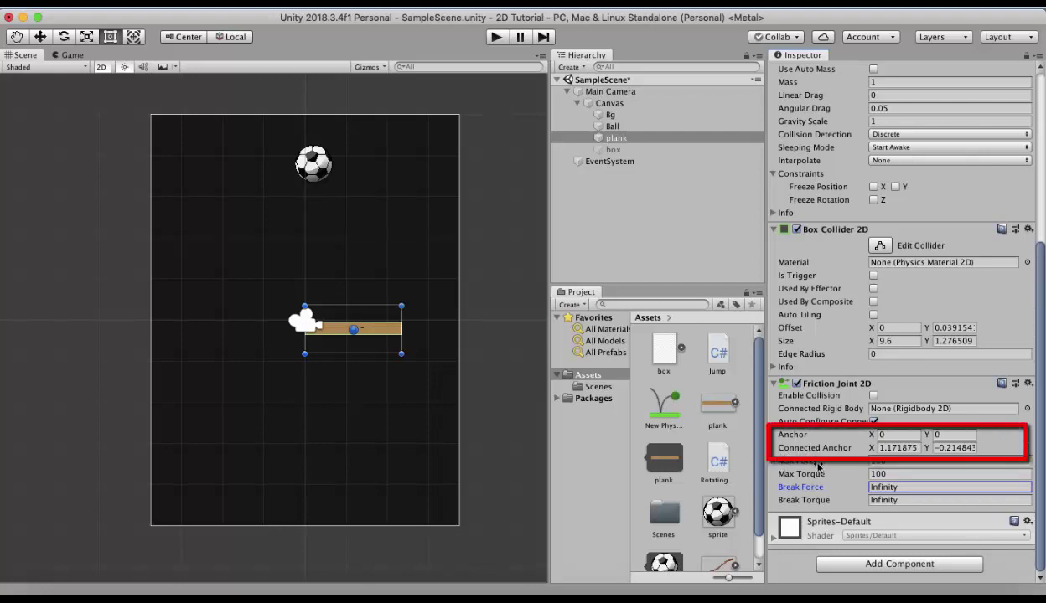
- Deactivate the Ball object in the Hierarchy and reselect the plank
scroll(414, 414, "up", 3)
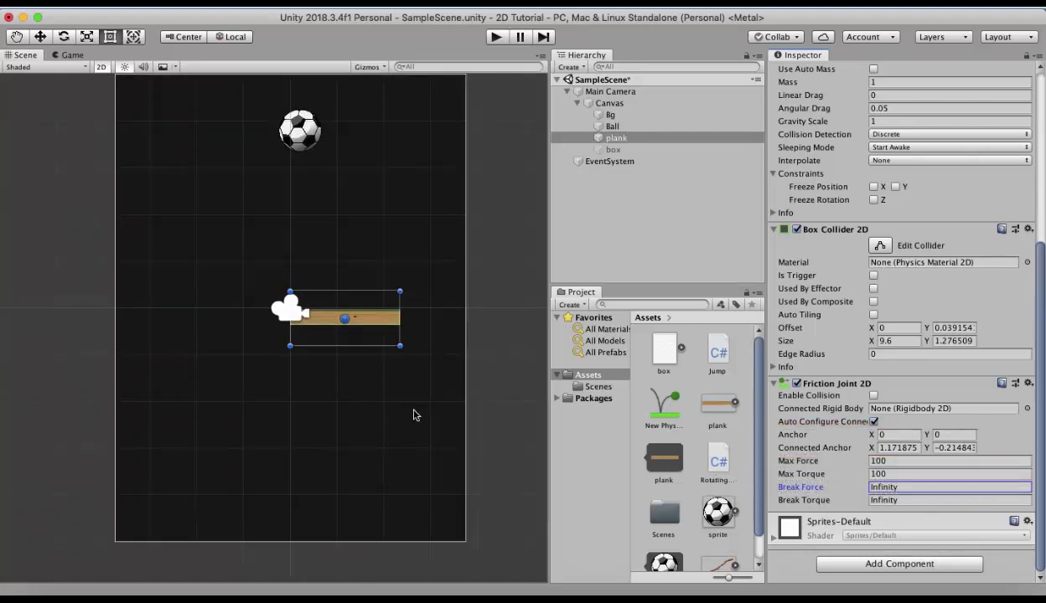
scroll(414, 415, "up", 4)
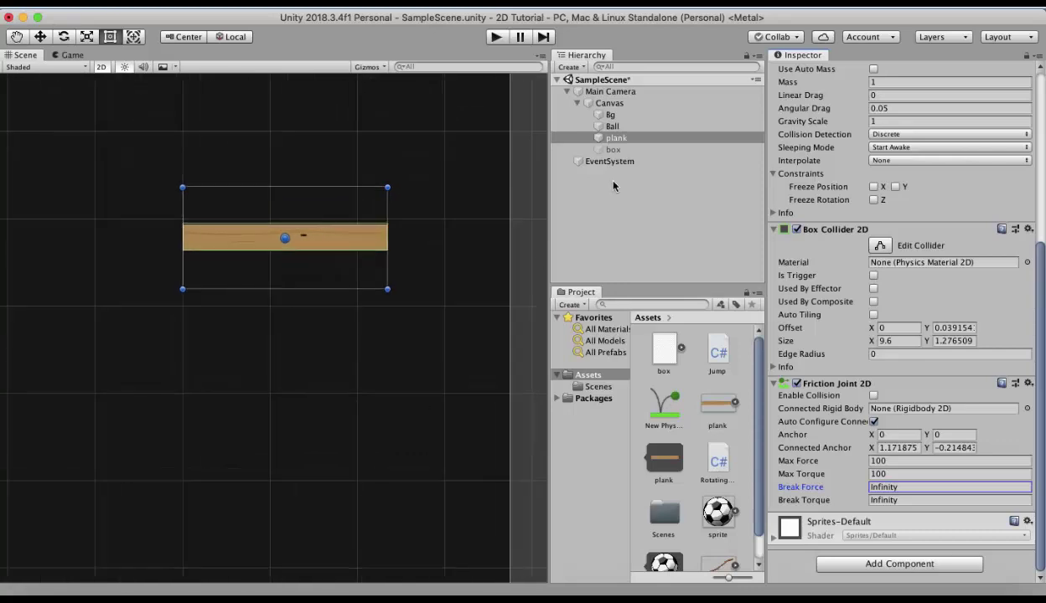
left_click(608, 125)
scroll(806, 116, "up", 5)
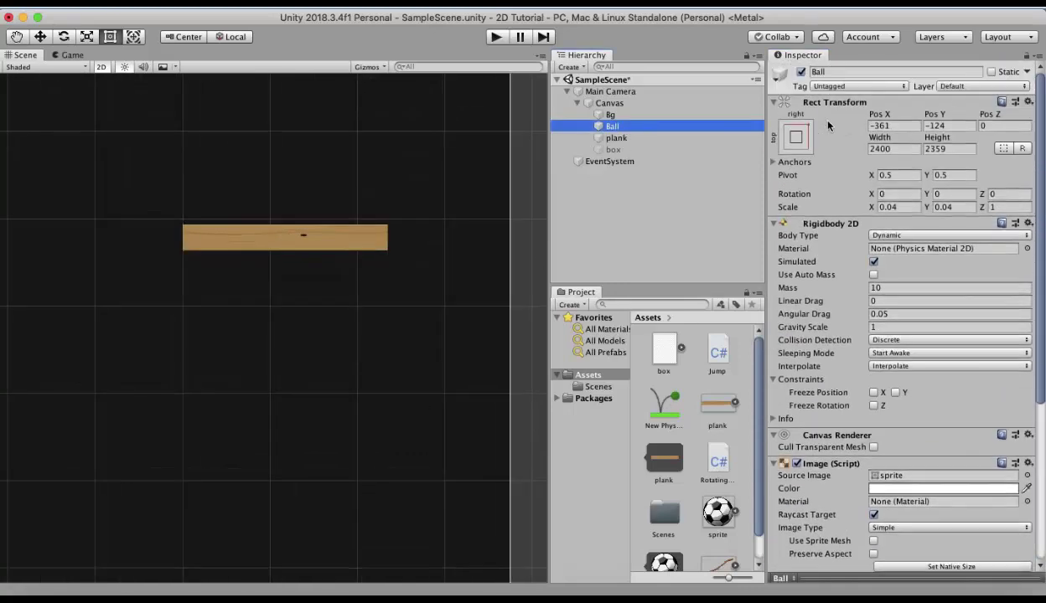
left_click(801, 73)
left_click(293, 243)
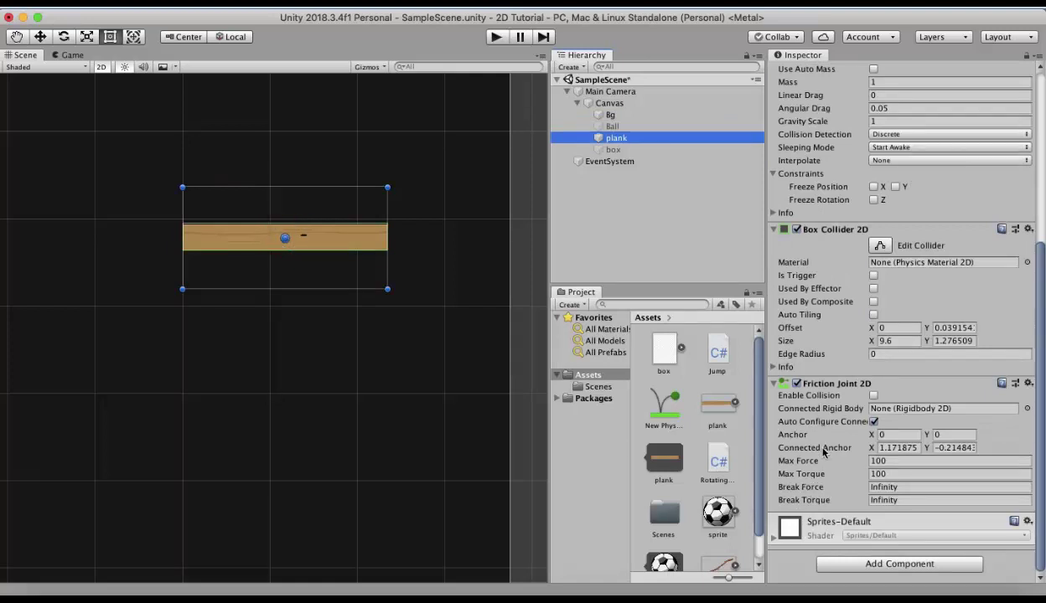
- Untick Auto Configure Connected Anchor and set the joint's Anchor X to 1.02
left_click(873, 421)
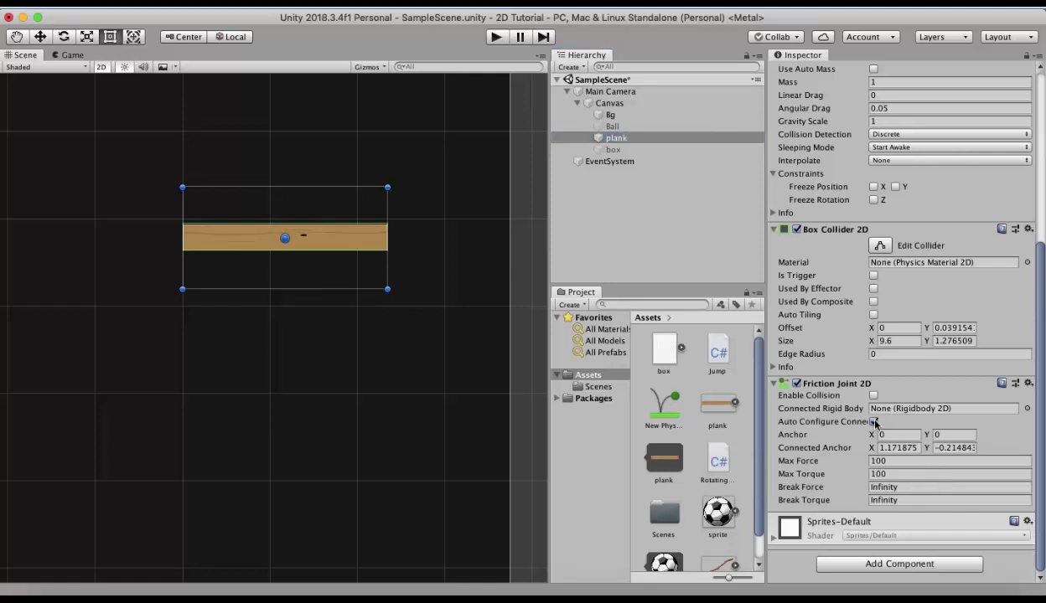
left_click_drag(872, 435, 878, 461)
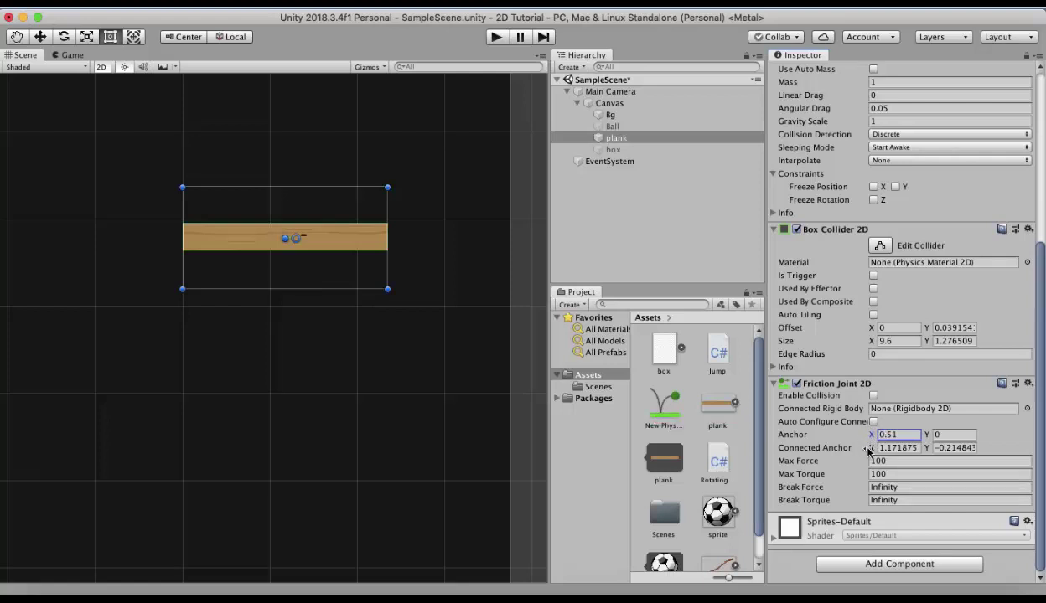
type("1.02")
scroll(286, 247, "up", 2)
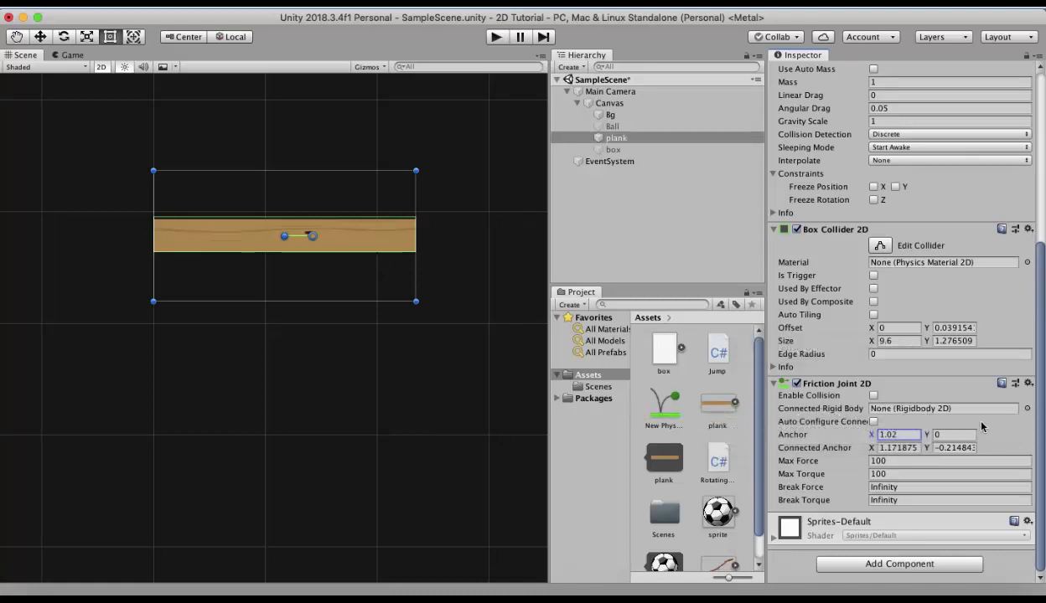
- Re-enable Auto Configure Connected Anchor, review the box's Rigidbody 2D and Box Collider 2D, then reselect plank
left_click(874, 422)
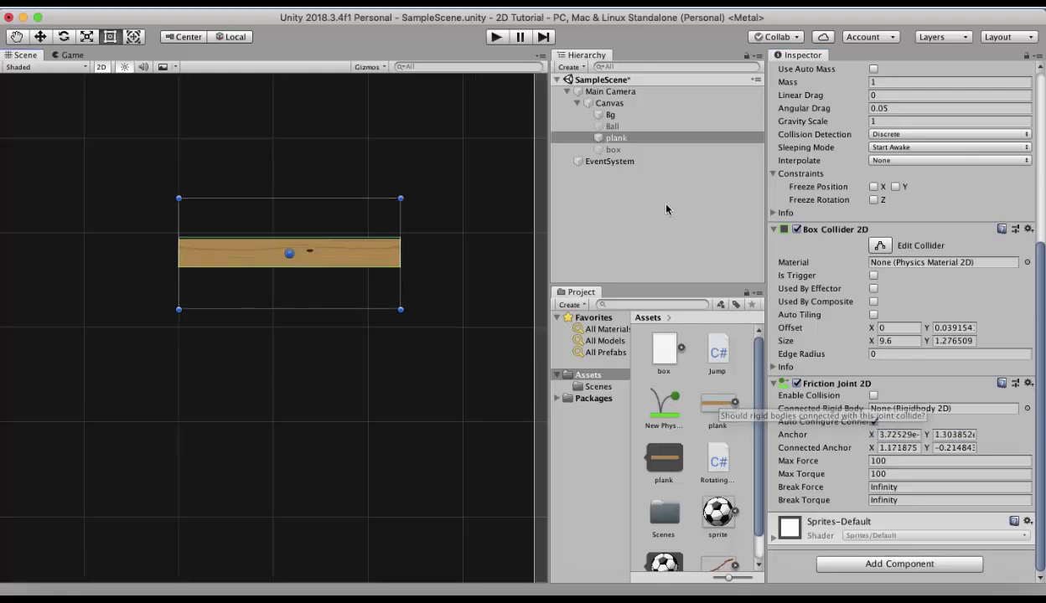
left_click(620, 149)
scroll(838, 209, "up", 3)
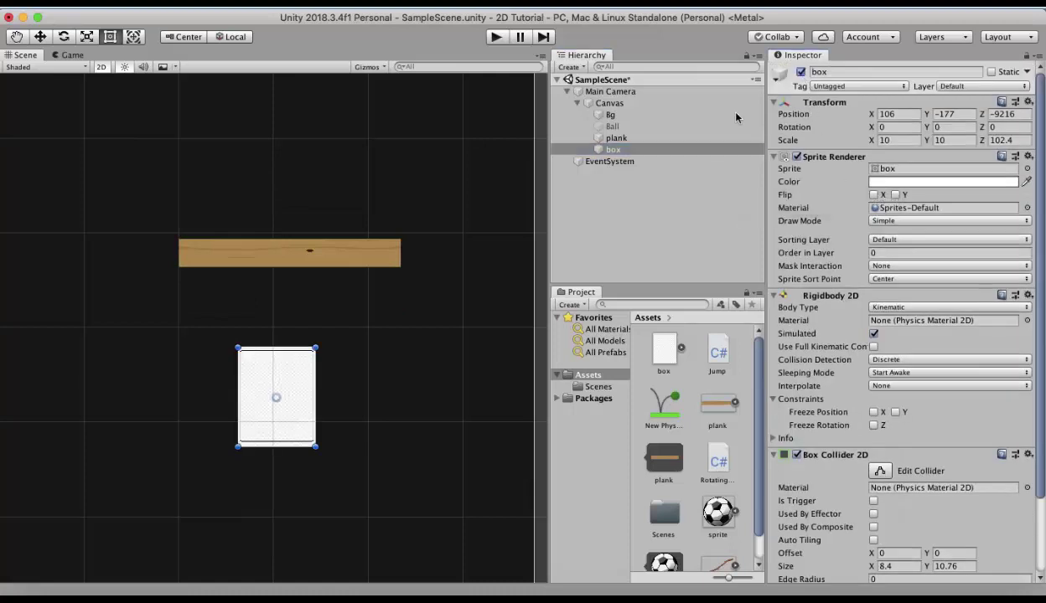
left_click(646, 151)
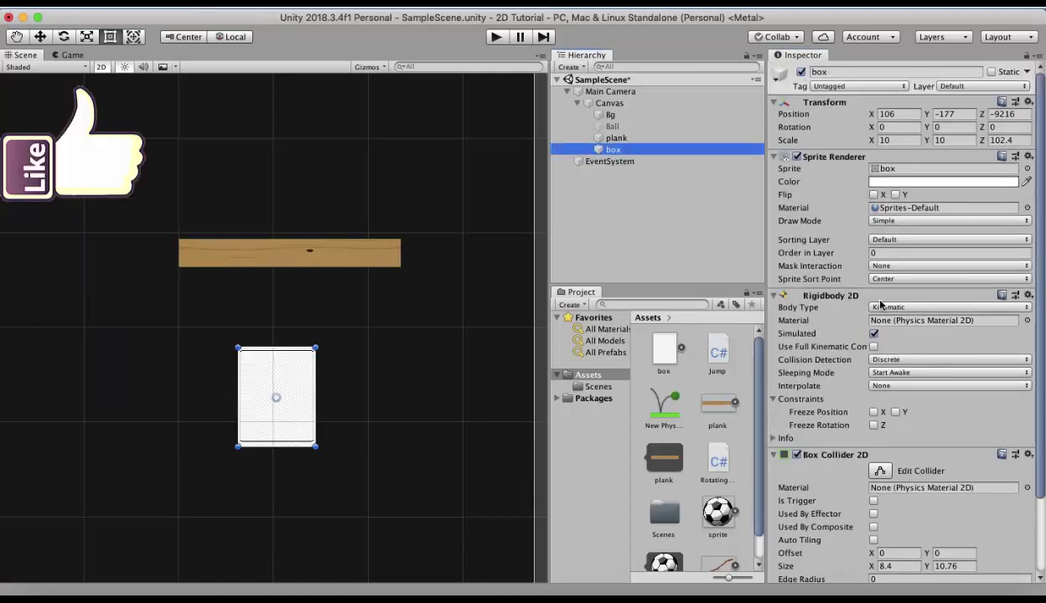
scroll(880, 303, "down", 3)
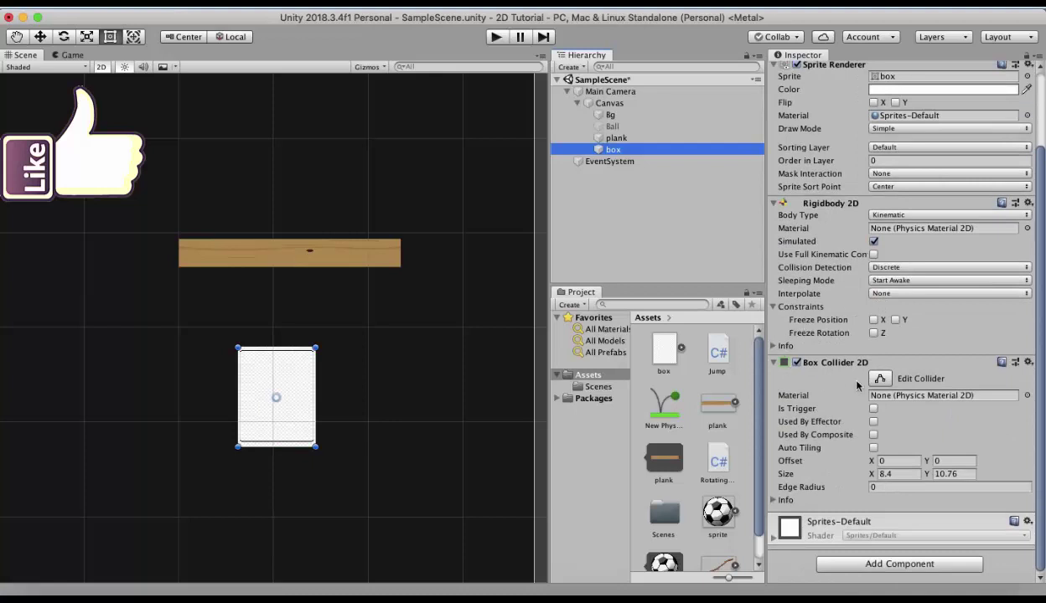
key("Up")
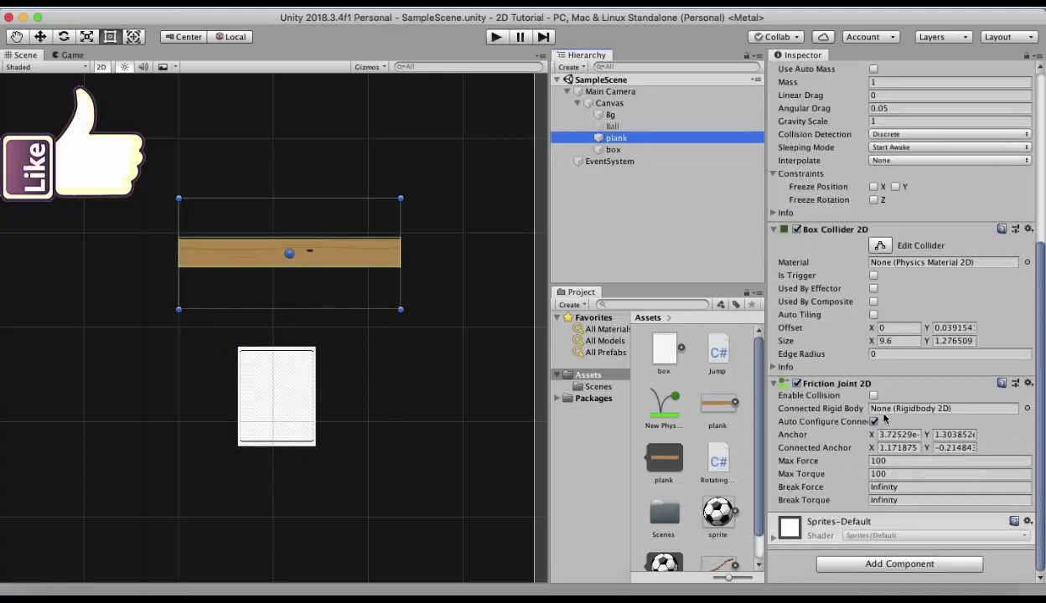
- Connect the joint to the box's Rigidbody 2D, set Max Force and Max Torque to 1, and test
left_click_drag(624, 151, 898, 411)
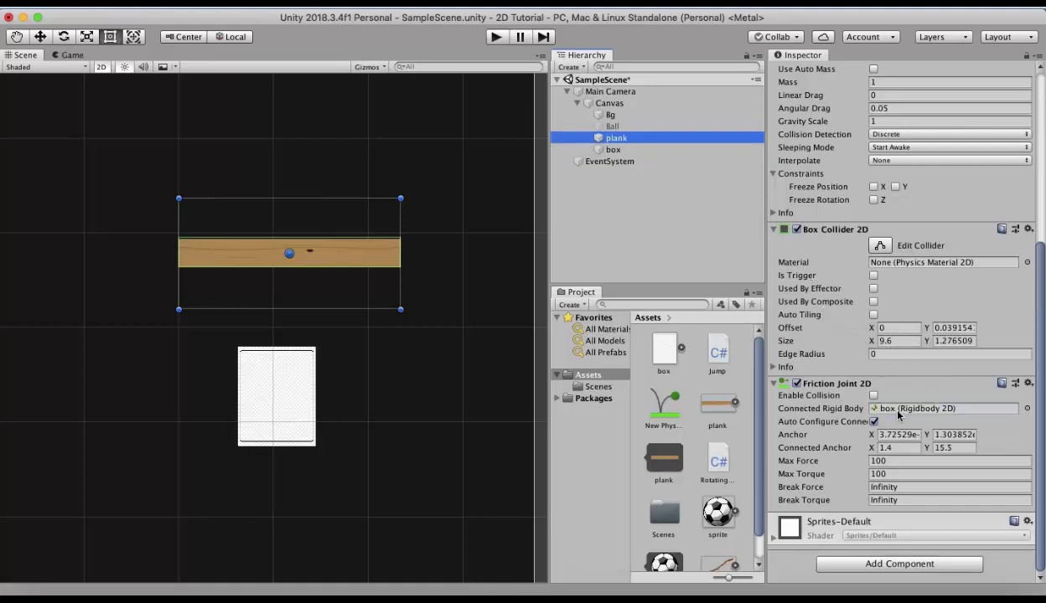
left_click(901, 460)
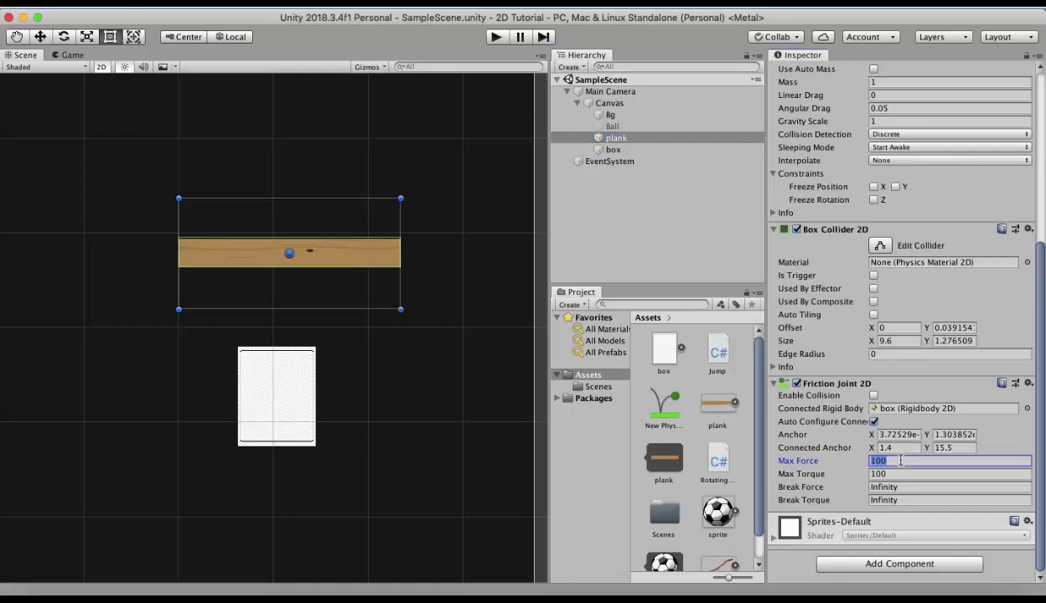
type("1")
key("Tab")
type("1")
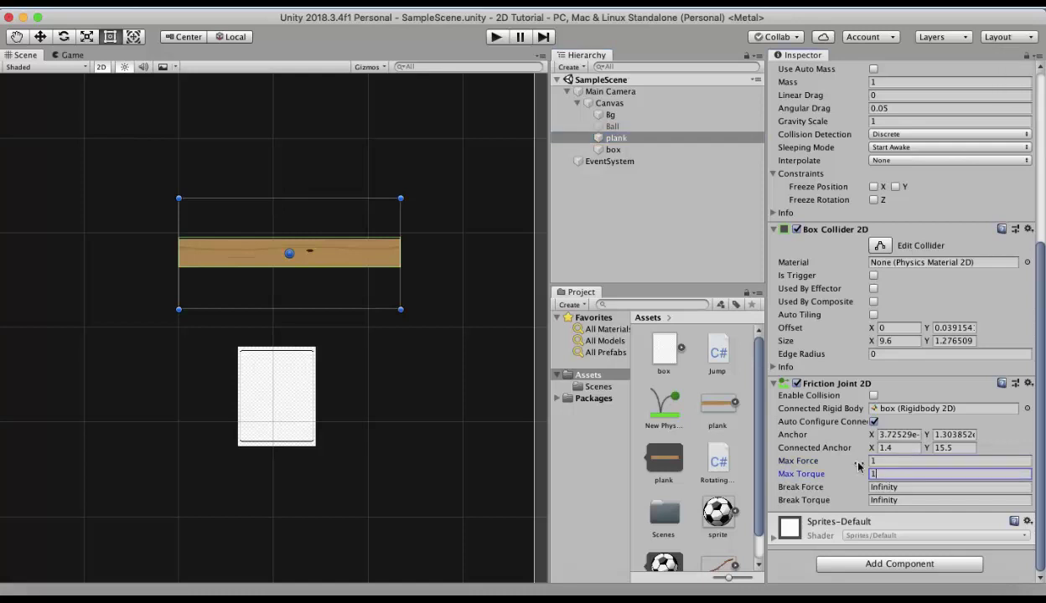
left_click(496, 37)
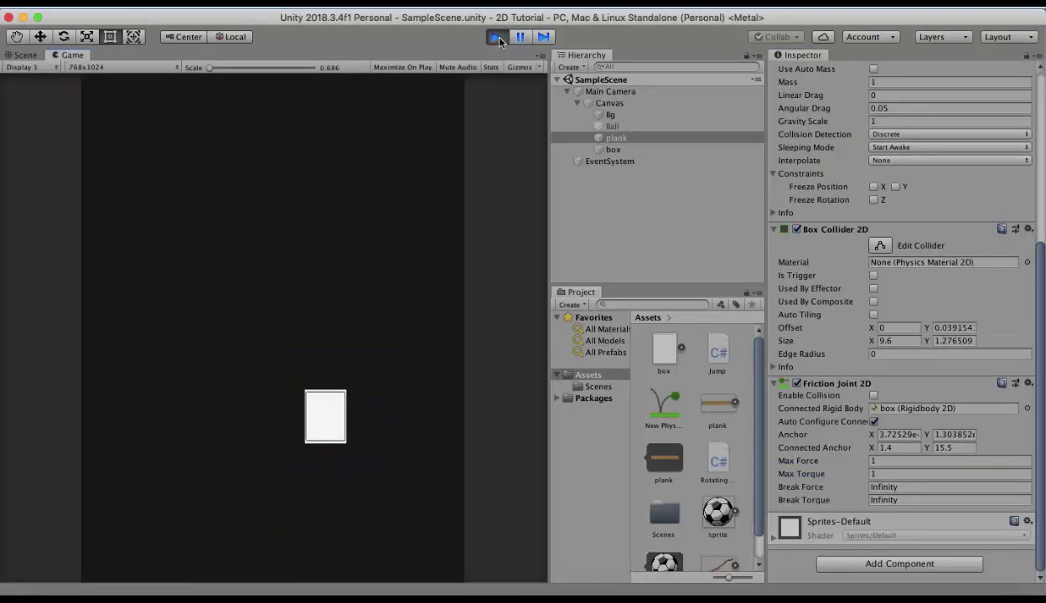
left_click(497, 38)
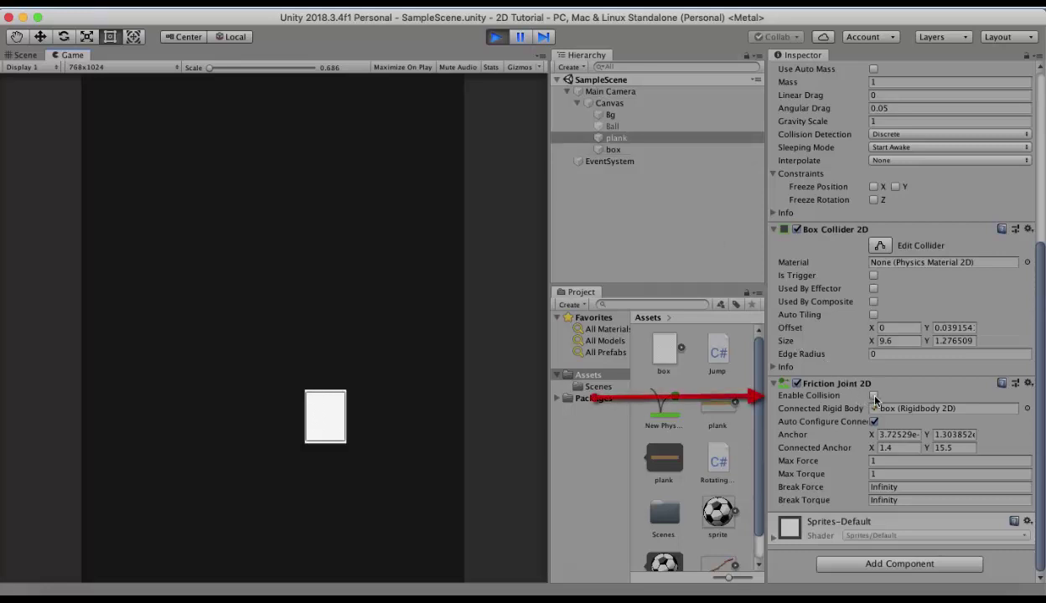
- Tick Enable Collision on the plank's Friction Joint 2D and test the scene in play mode
key("super+p")
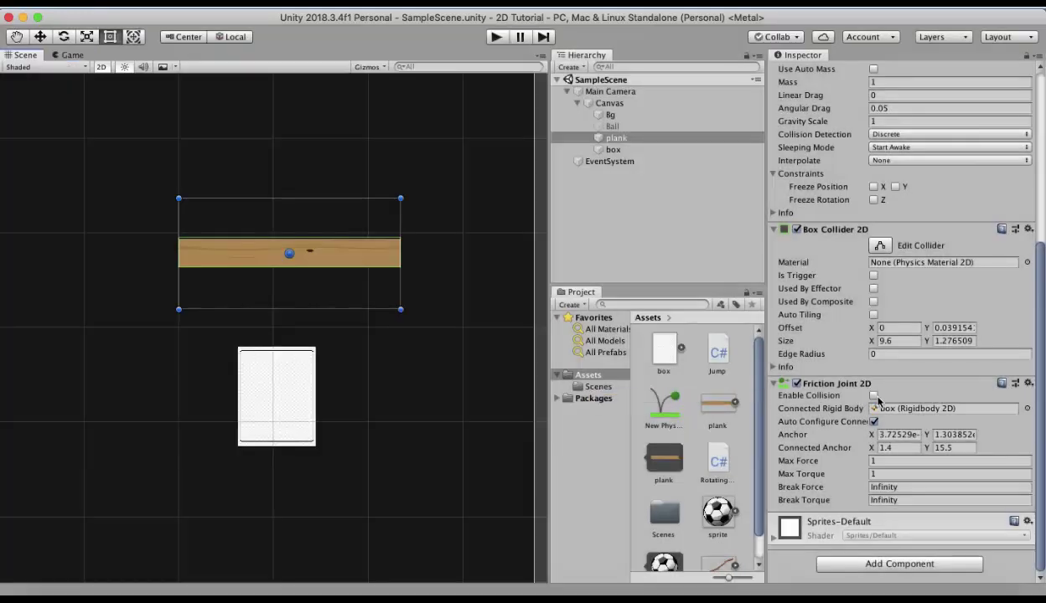
left_click(874, 396)
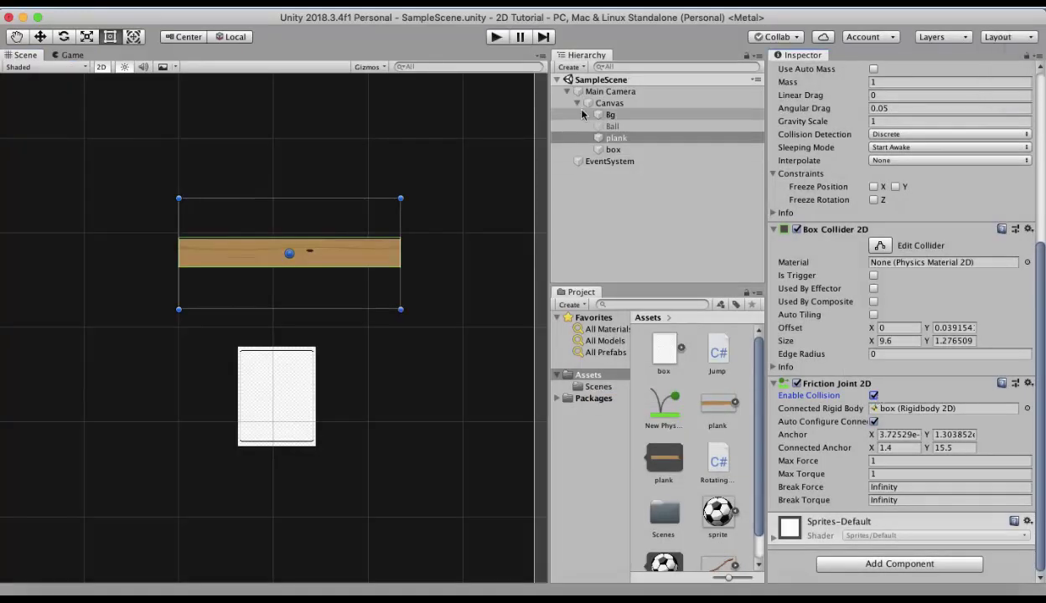
left_click(498, 39)
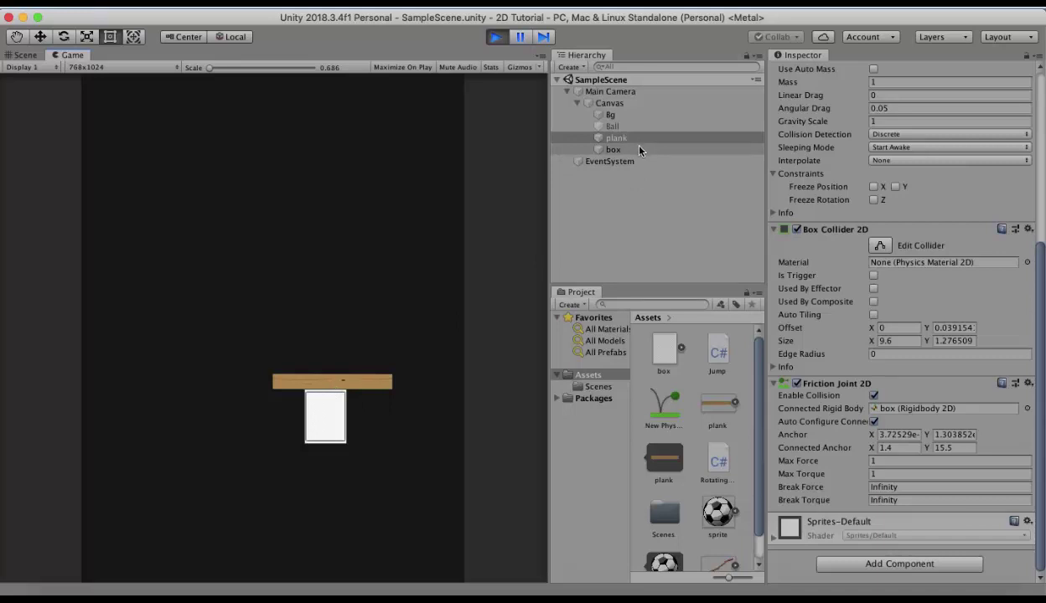
left_click(873, 396)
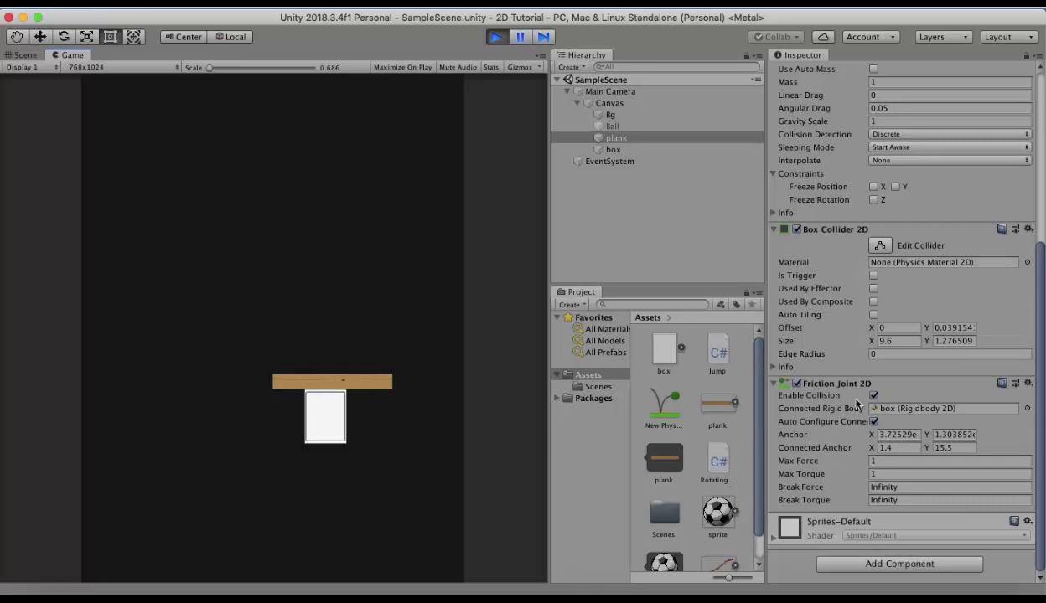
key("cmd+p")
left_click(873, 396)
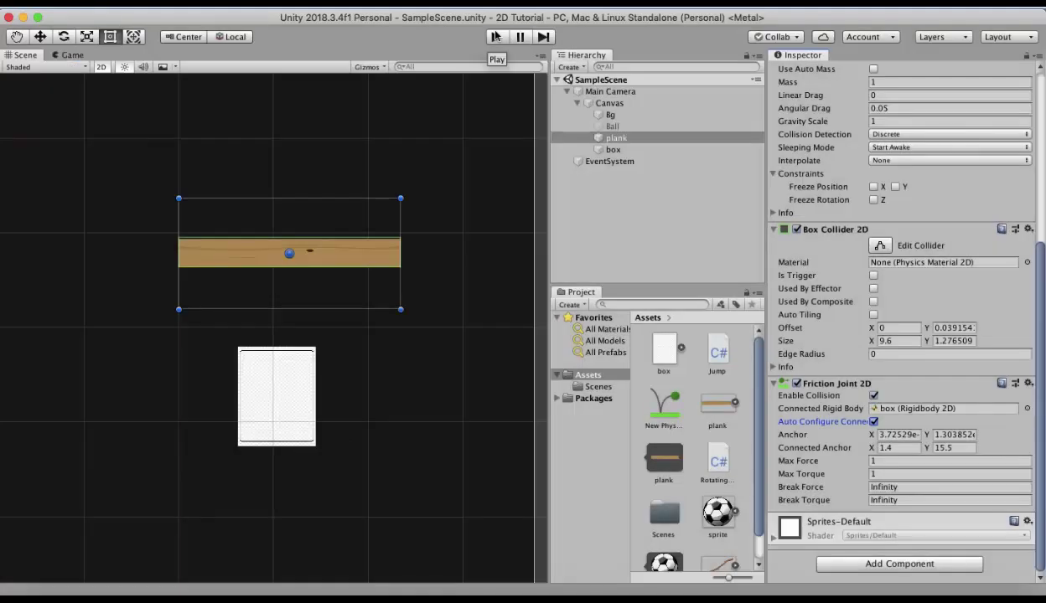
- Reactivate the Ball, shift it right to Pos X -290 above the plank, and test-run its fall
left_click(496, 36)
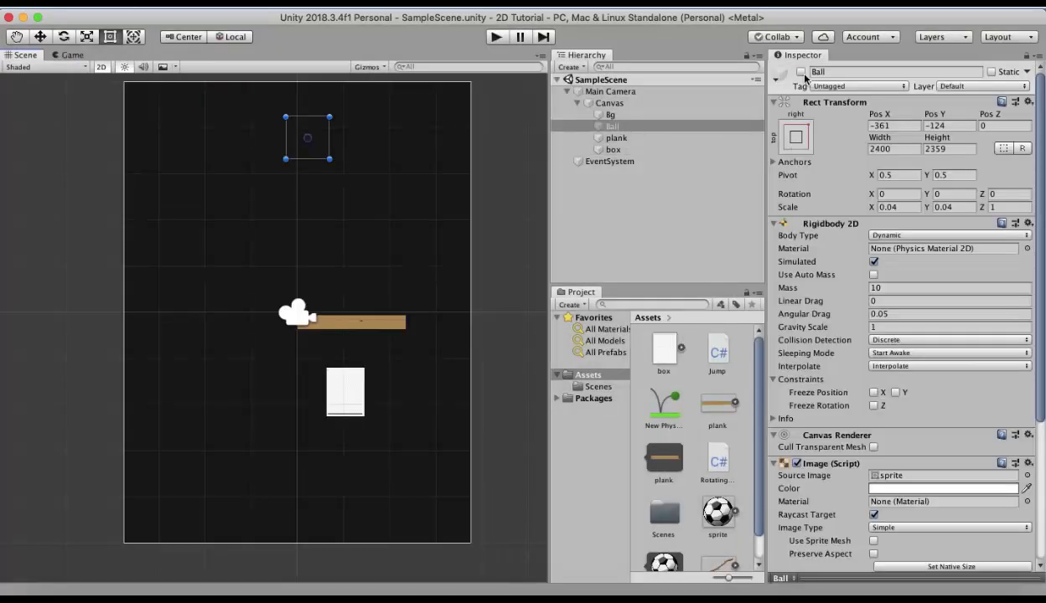
left_click_drag(318, 151, 351, 151)
left_click(494, 38)
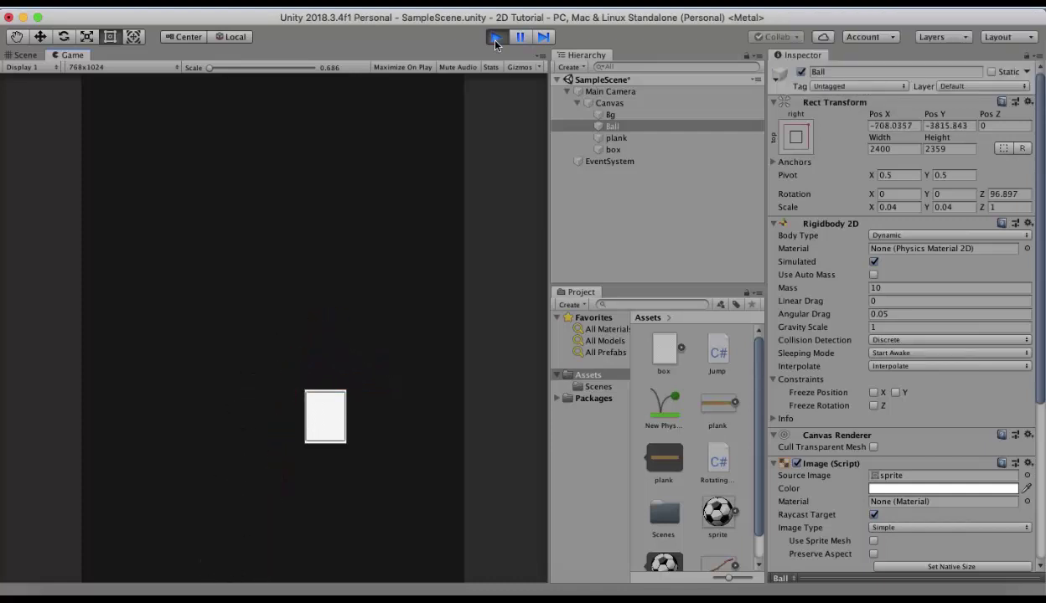
left_click(495, 37)
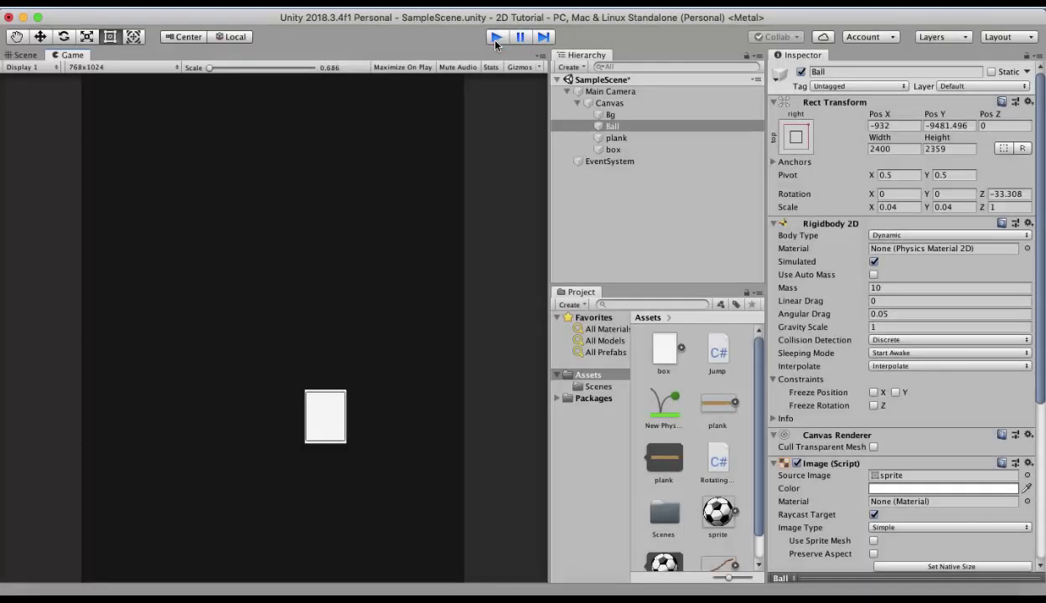
scroll(901, 348, "down", 5)
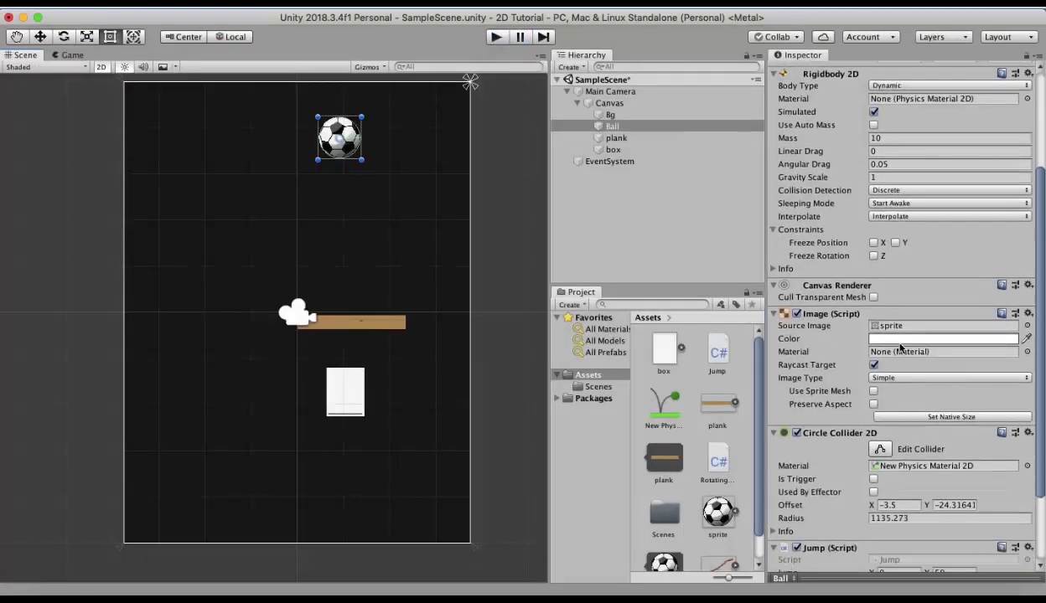